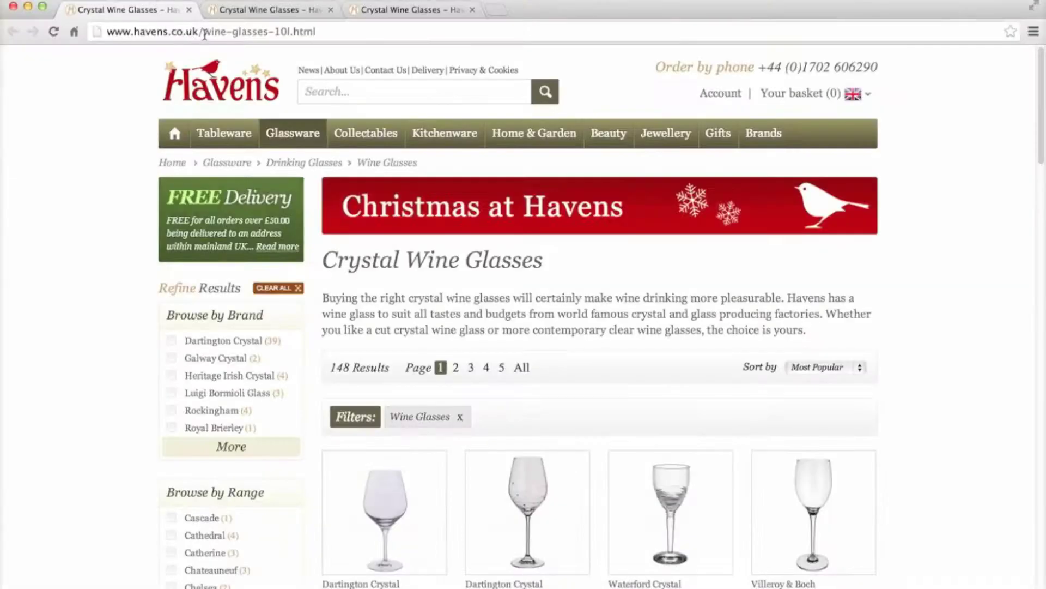
# Step: Compare the URL endings of the three open Crystal Wine Glasses pages on the Havens site
pyautogui.moveTo(202, 31); pyautogui.dragTo(301, 42)
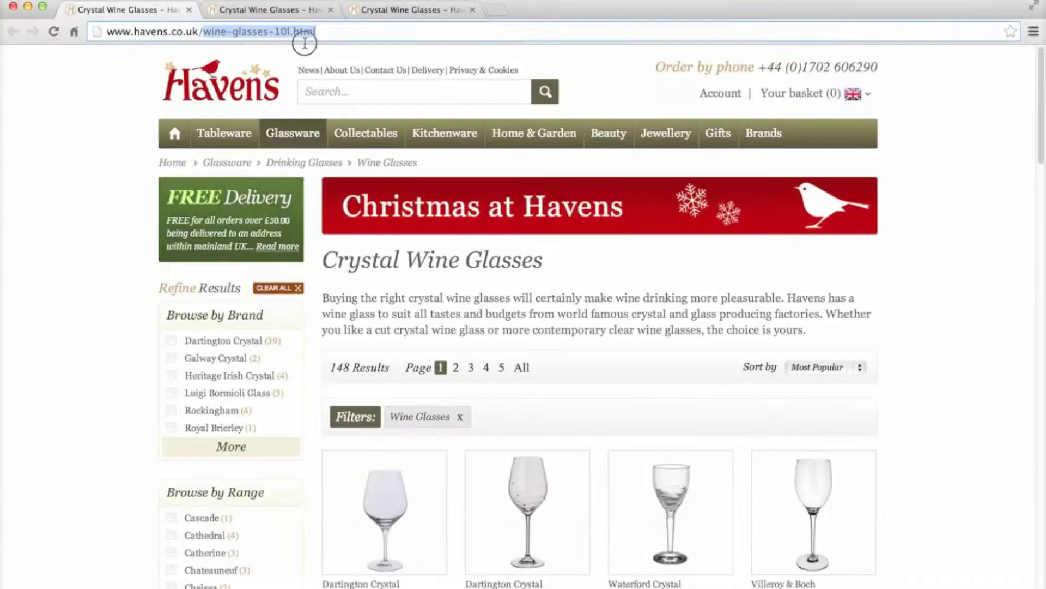
pyautogui.click(272, 13)
pyautogui.moveTo(205, 32); pyautogui.dragTo(361, 27)
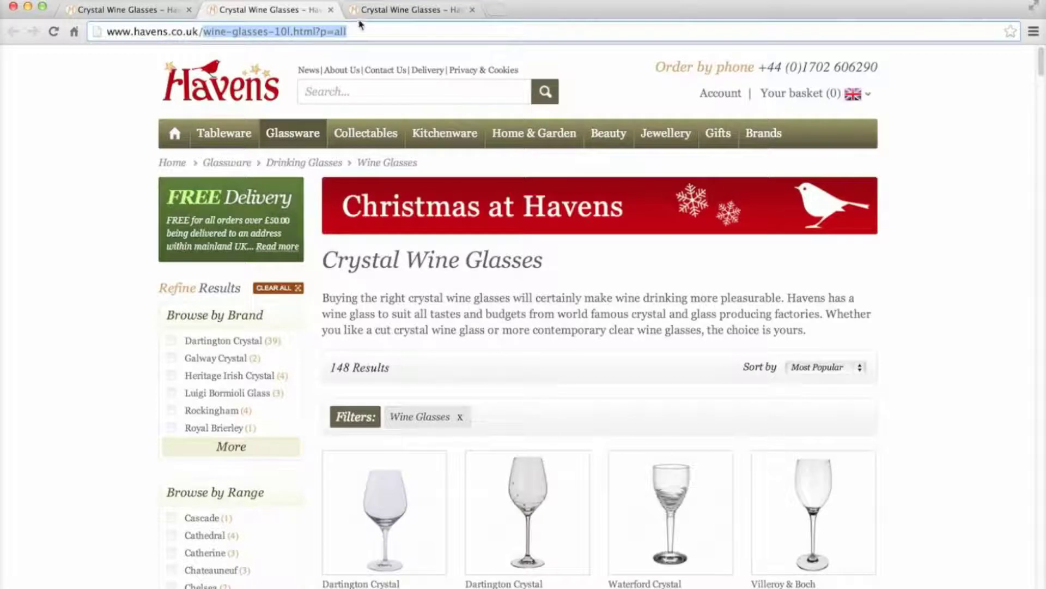
pyautogui.click(360, 13)
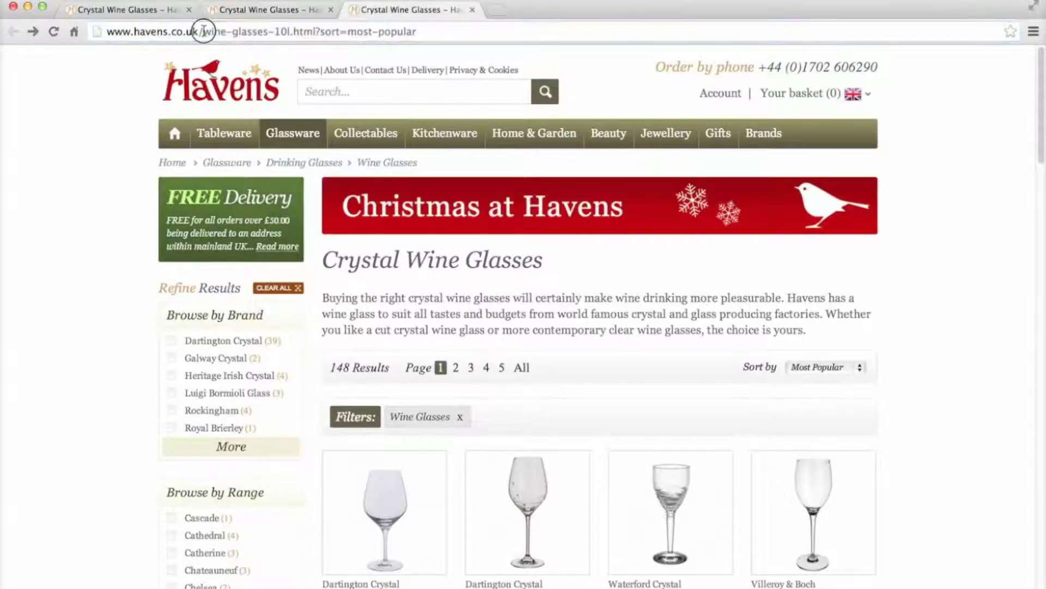
pyautogui.moveTo(205, 32); pyautogui.dragTo(420, 31)
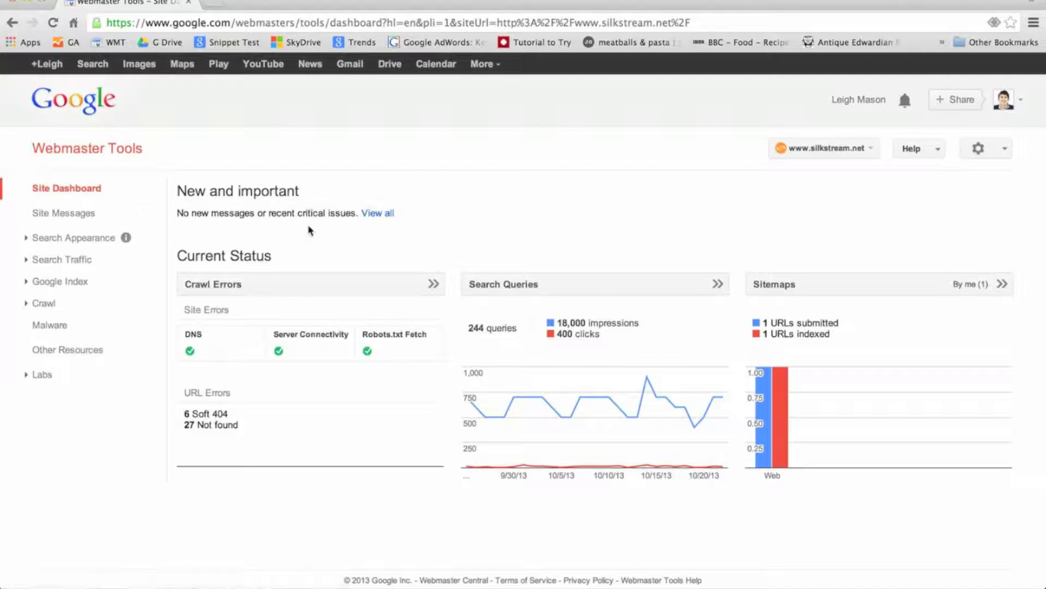
pyautogui.click(44, 306)
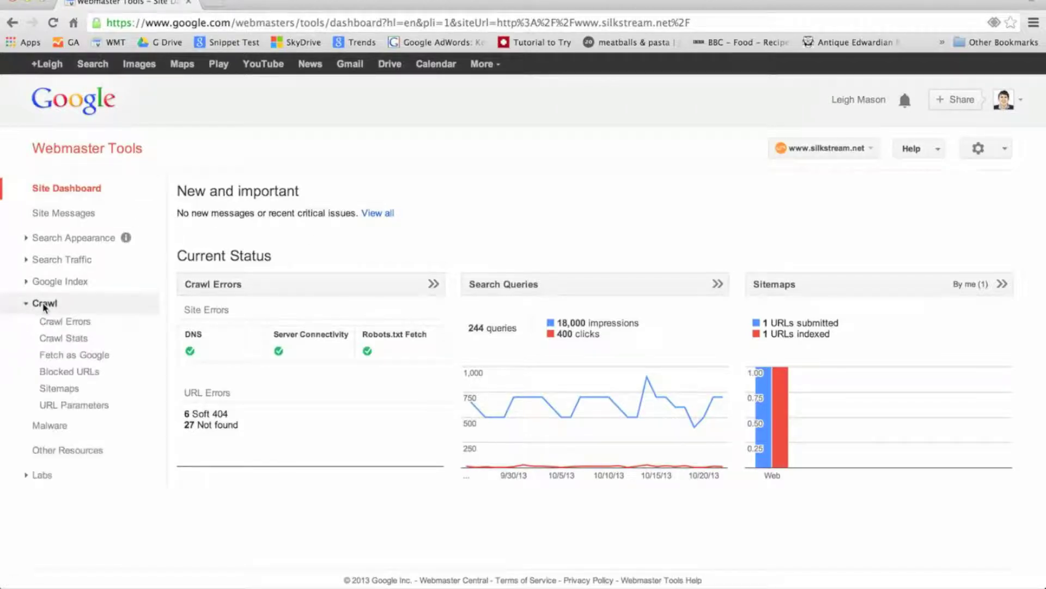
pyautogui.click(61, 408)
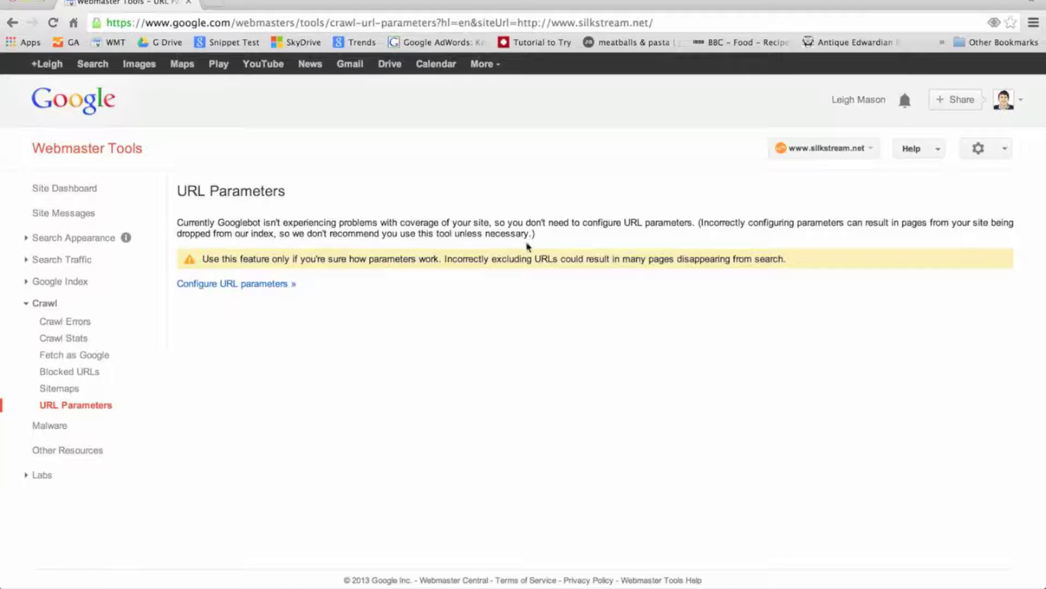
pyautogui.click(867, 155)
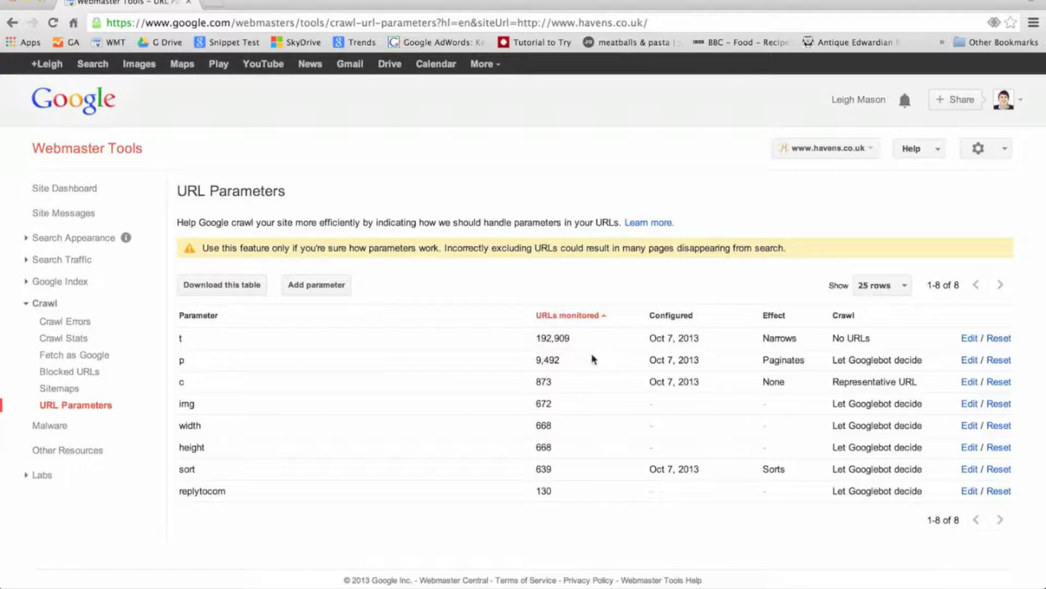
pyautogui.moveTo(192, 360); pyautogui.dragTo(173, 363)
pyautogui.click(185, 361)
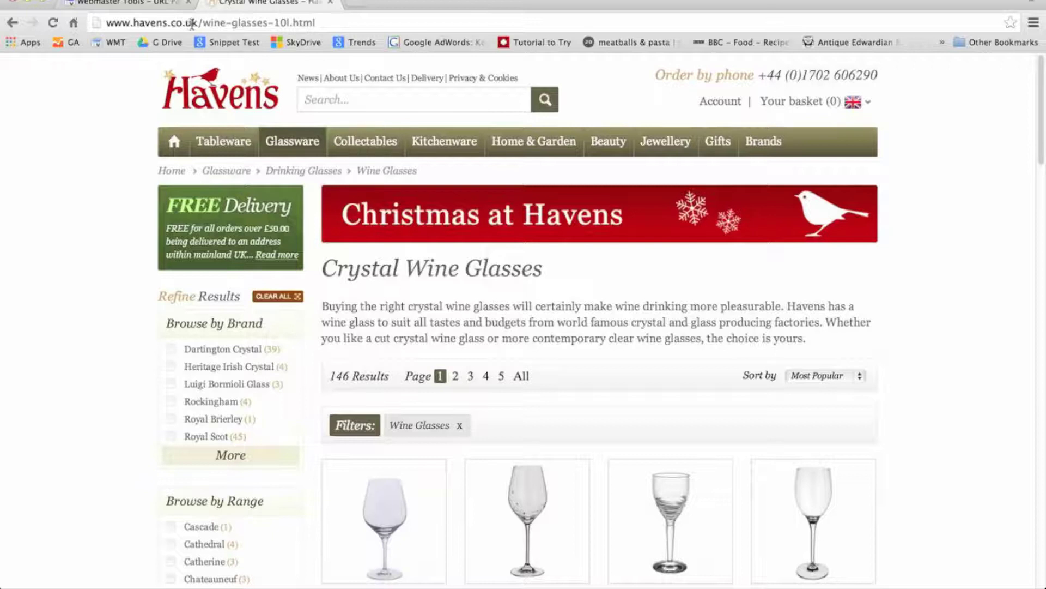
# Step: Compare the Crystal Wine Glasses base URL with the URL of its second results page
pyautogui.moveTo(201, 24); pyautogui.dragTo(315, 24)
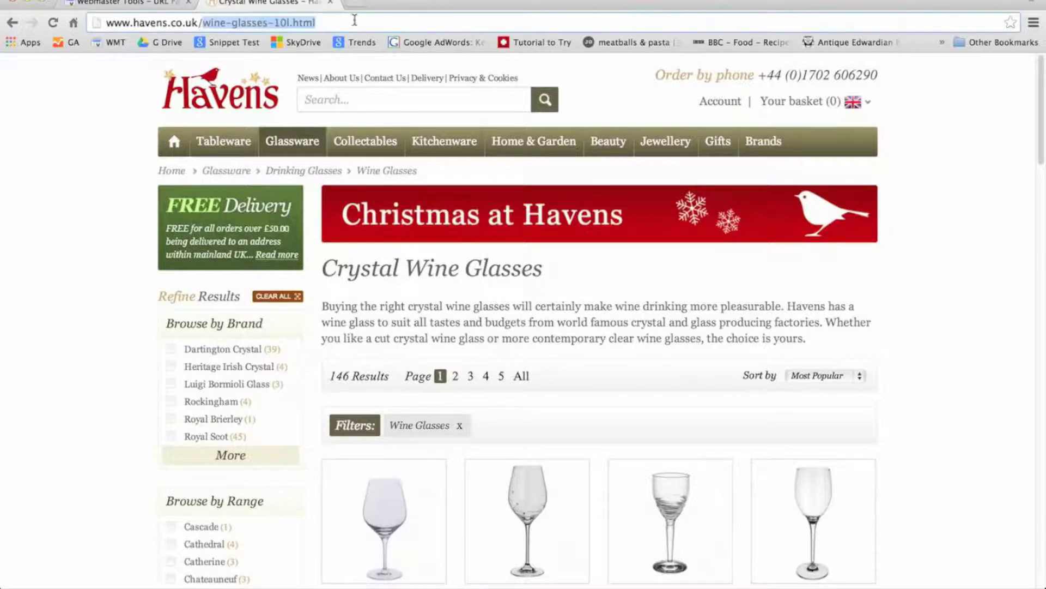
pyautogui.click(199, 24)
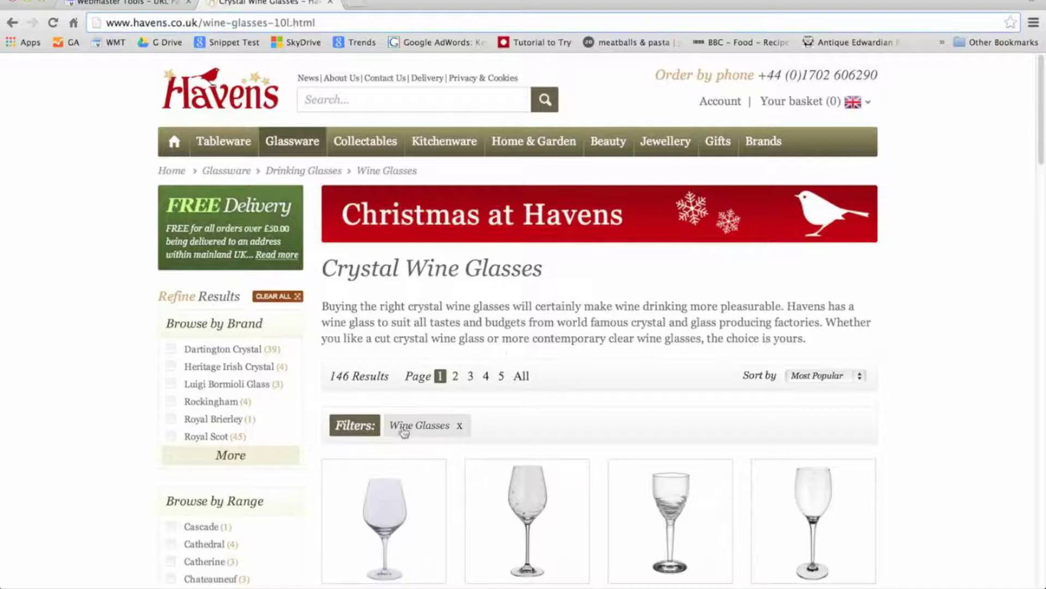
pyautogui.click(456, 377)
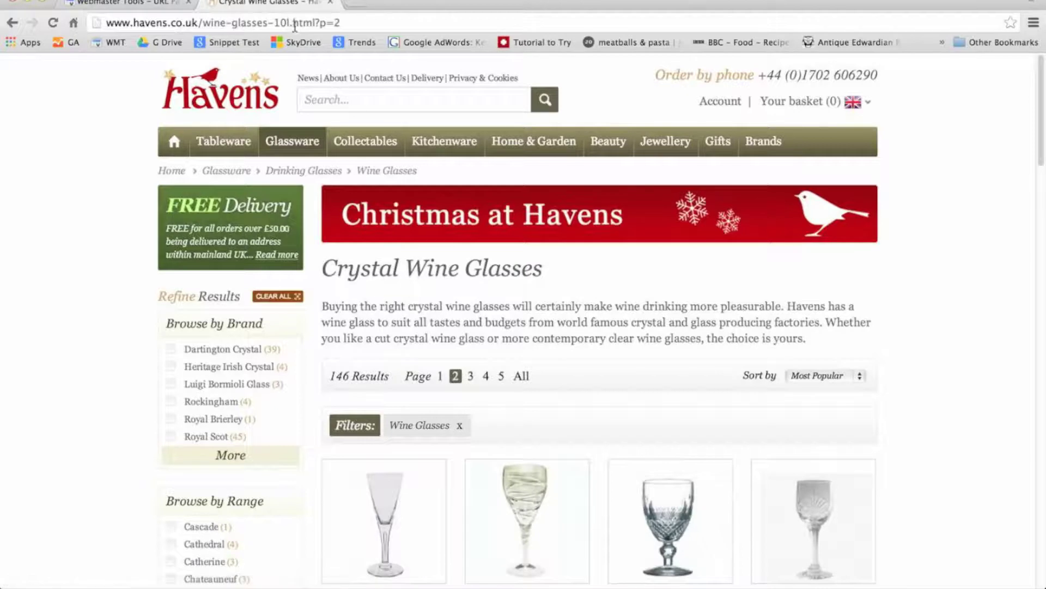
pyautogui.moveTo(320, 23); pyautogui.dragTo(352, 24)
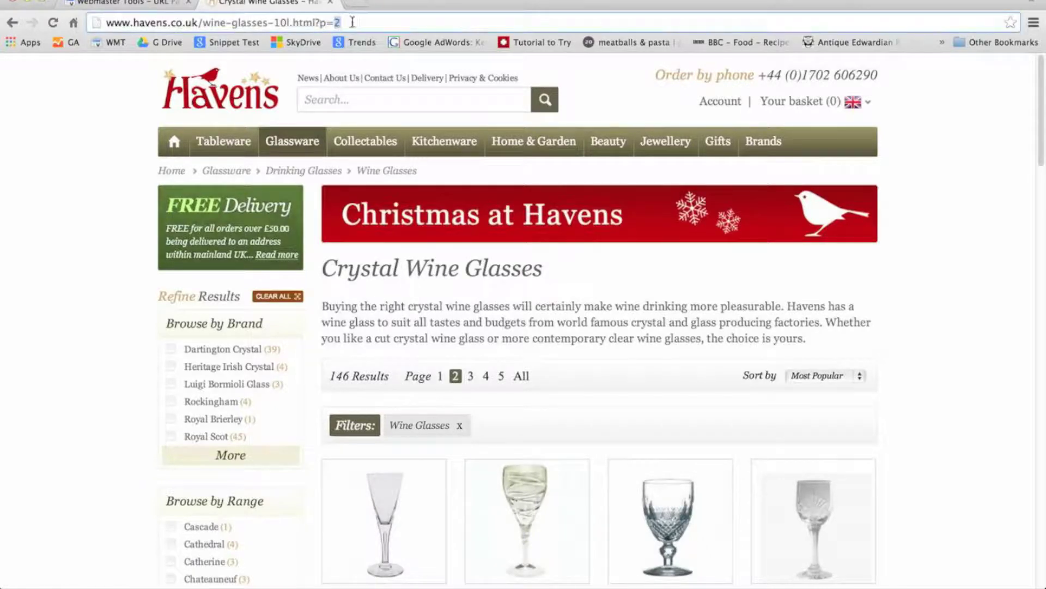
# Step: Go to page 3 of the Crystal Wine Glasses results and examine the p parameter in its URL
pyautogui.click(471, 377)
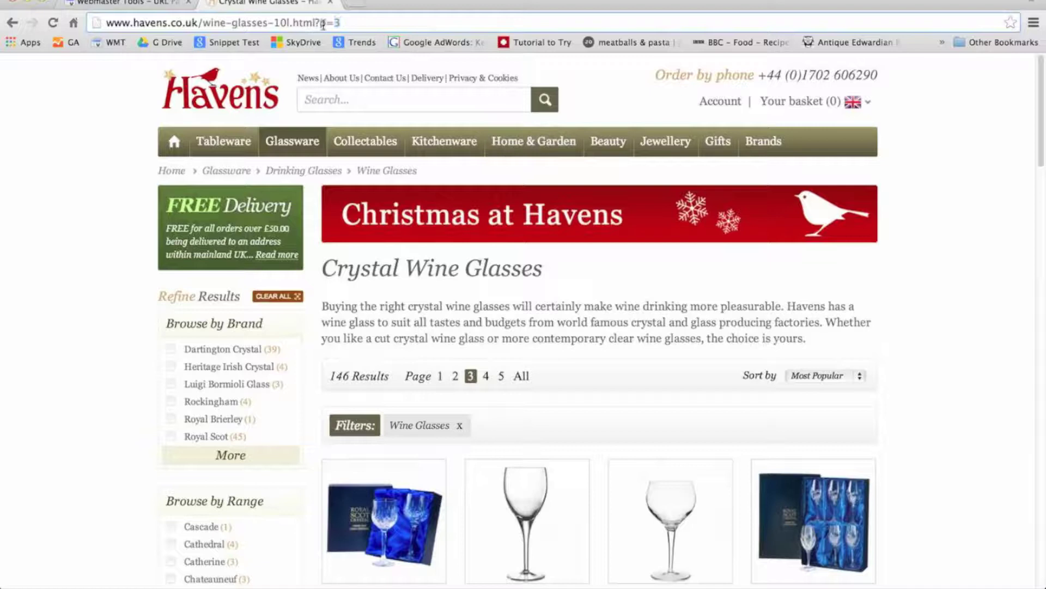
pyautogui.moveTo(323, 24); pyautogui.dragTo(359, 22)
pyautogui.click(359, 22)
pyautogui.moveTo(202, 24); pyautogui.dragTo(351, 22)
pyautogui.click(318, 23)
pyautogui.click(355, 23)
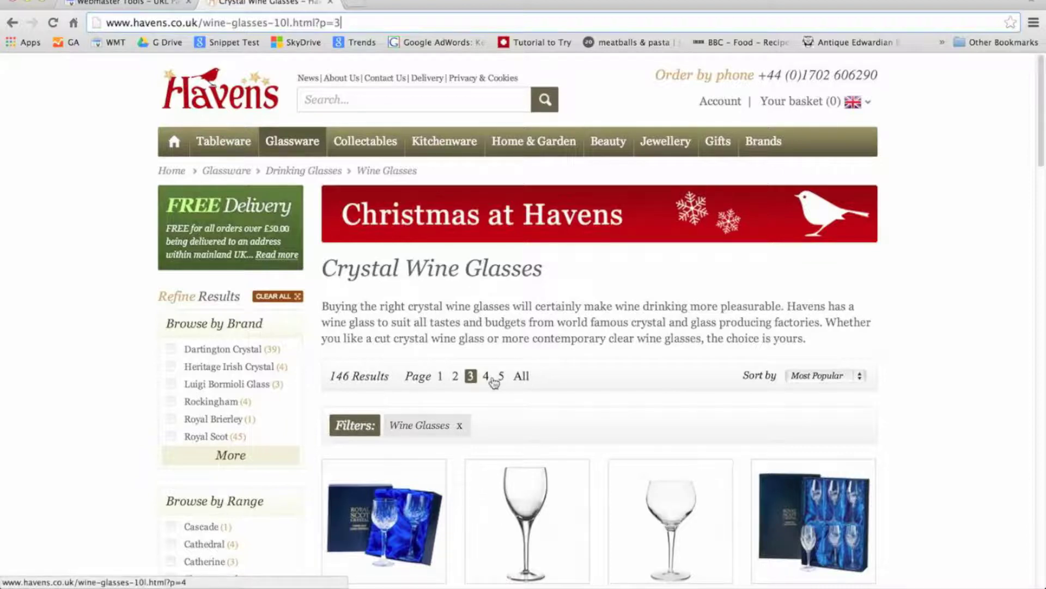
# Step: Show all Crystal Wine Glasses results on one page and examine the resulting URL
pyautogui.click(522, 377)
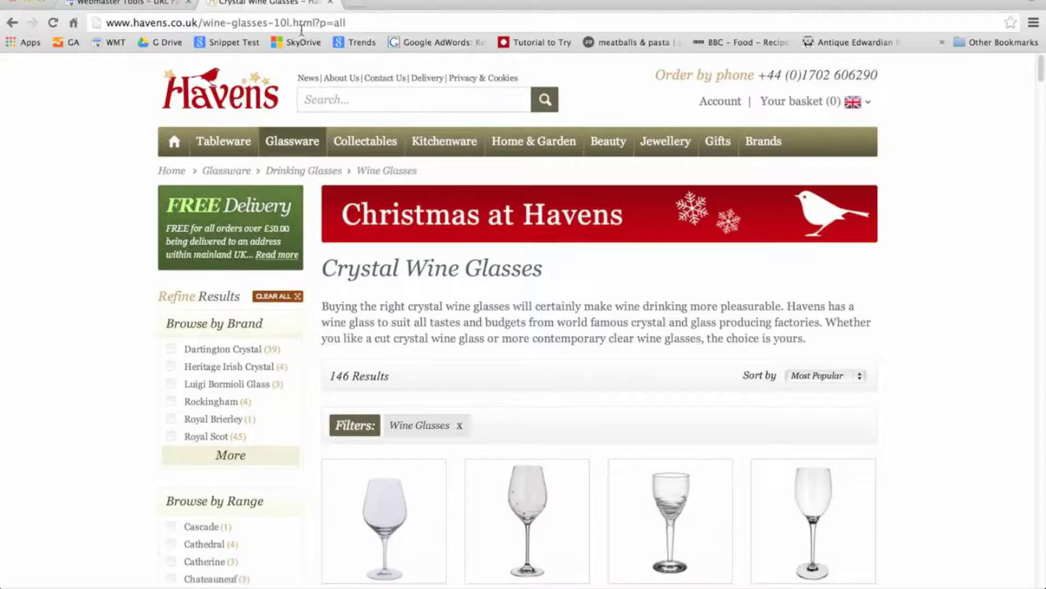
pyautogui.moveTo(371, 22); pyautogui.dragTo(198, 22)
pyautogui.click(361, 21)
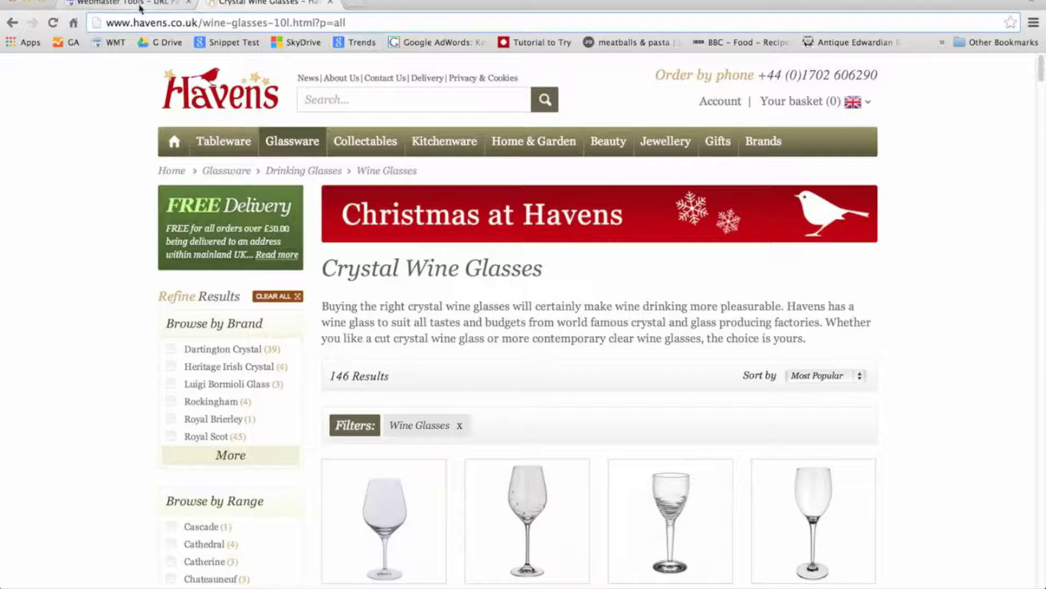
# Step: Return to Webmaster Tools, edit parameter p and set it to "No: Doesn't affect page content (ex: tracks usage)"
pyautogui.click(163, 4)
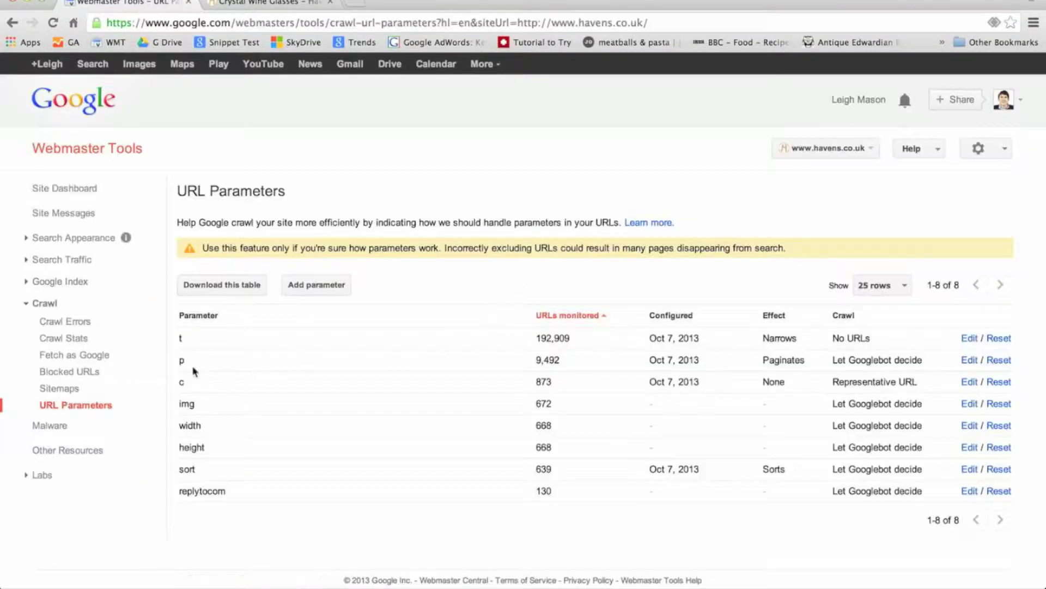
pyautogui.click(970, 361)
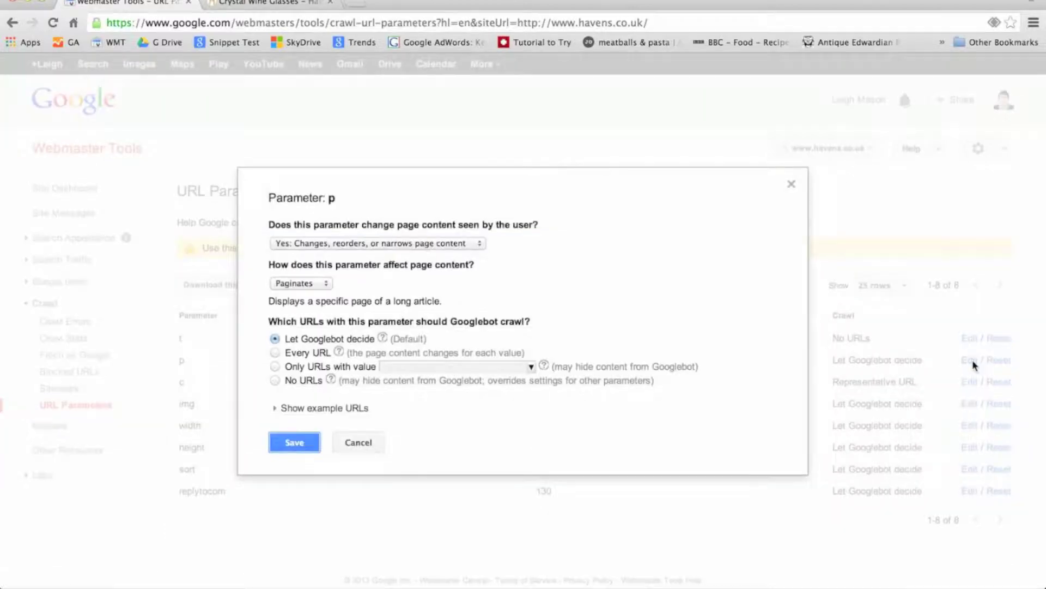
pyautogui.click(373, 243)
pyautogui.click(300, 229)
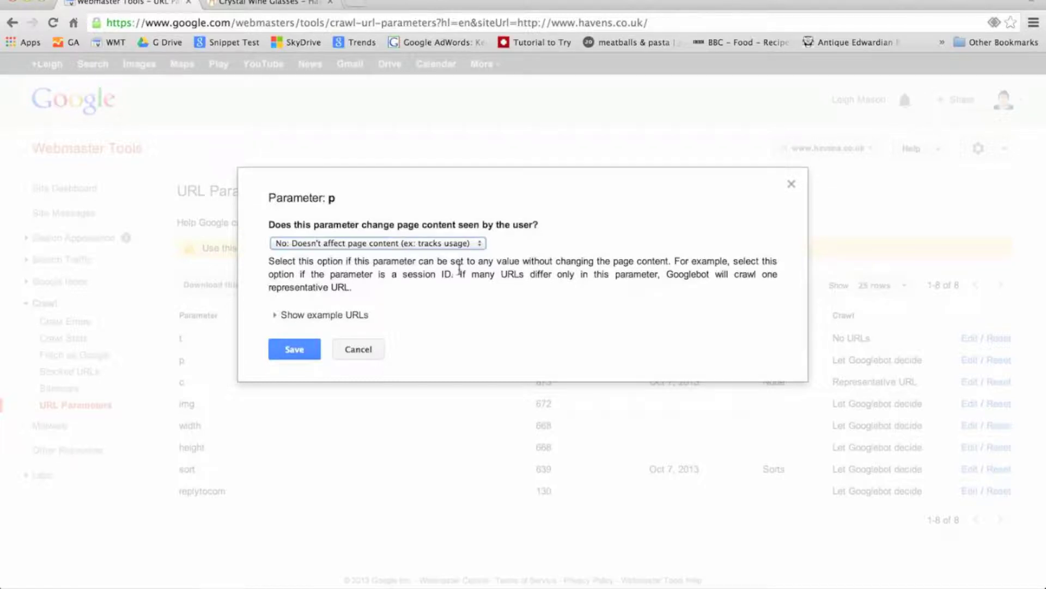
# Step: Review the sample of recently crawled example URLs that contain parameter p
pyautogui.click(280, 317)
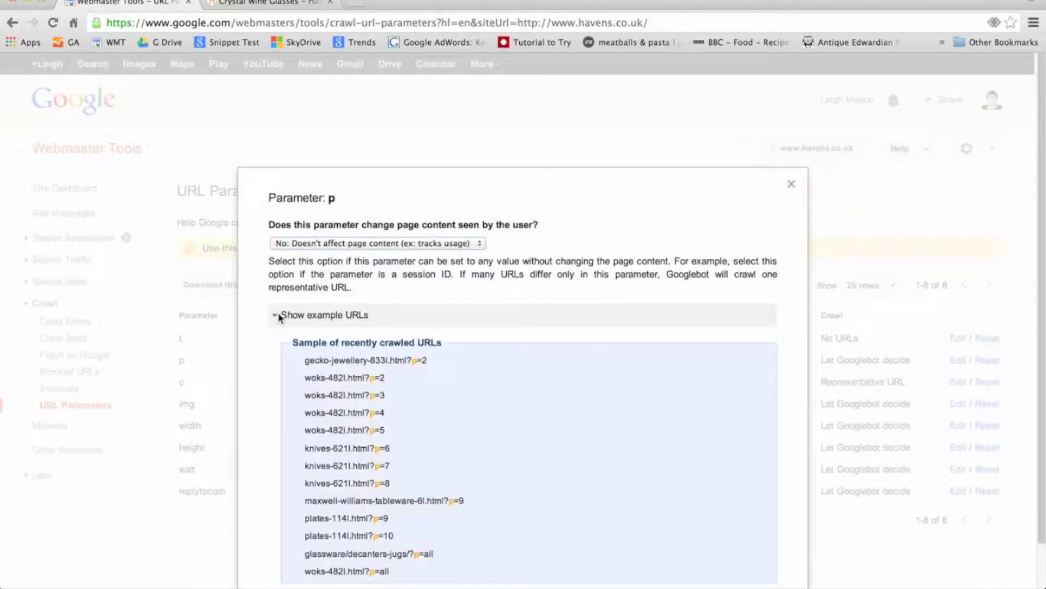
pyautogui.scroll(-1, 280, 317)
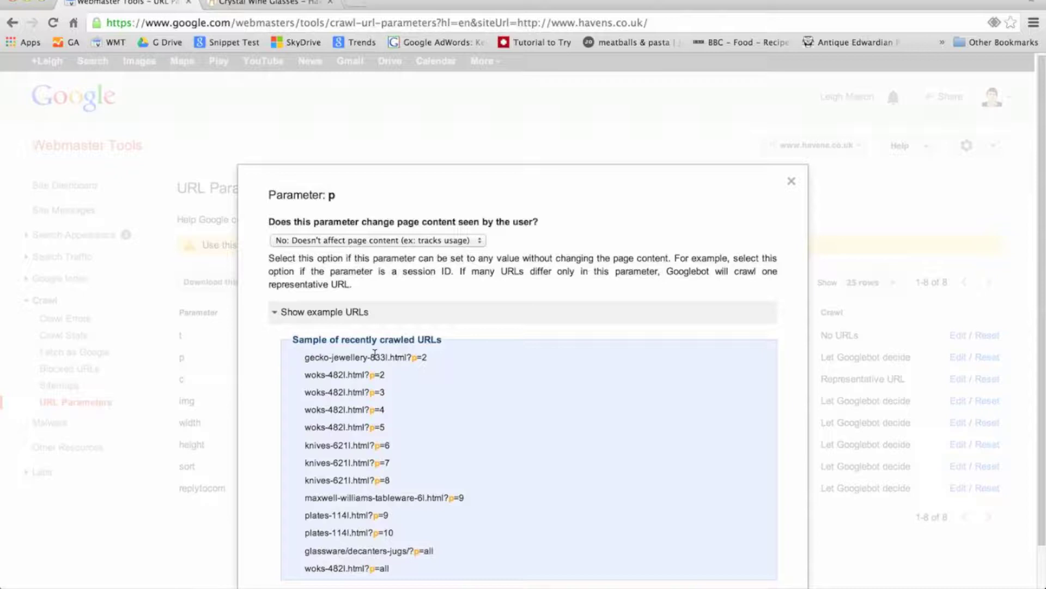
pyautogui.scroll(-1, 447, 417)
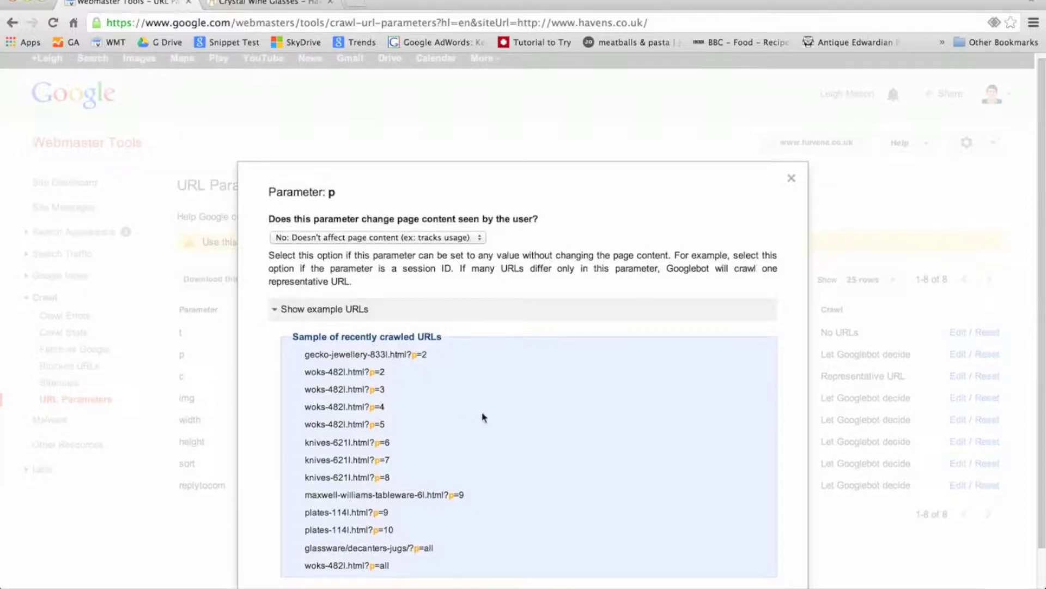
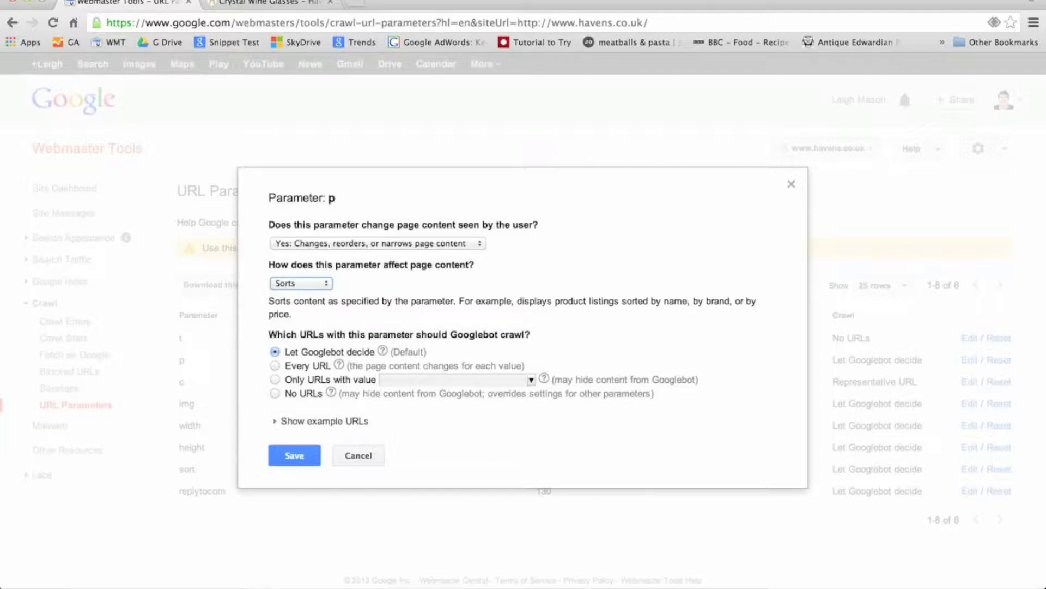
# Step: Try the Narrows, Specifies, Translates, Paginates and Other options for how parameter p affects page content
pyautogui.click(298, 284)
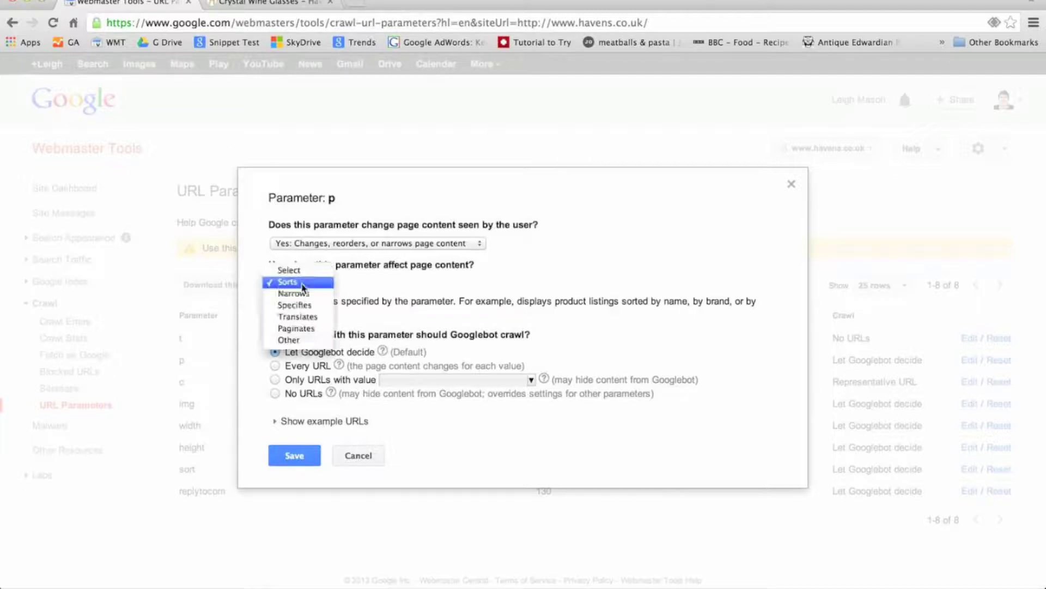
pyautogui.click(293, 295)
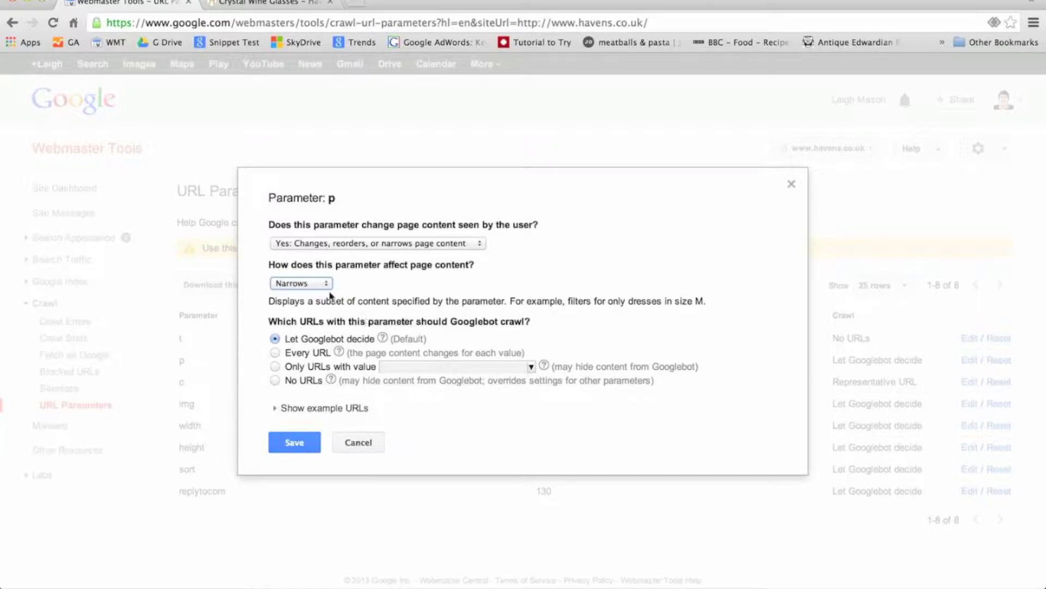
pyautogui.click(310, 285)
pyautogui.click(308, 293)
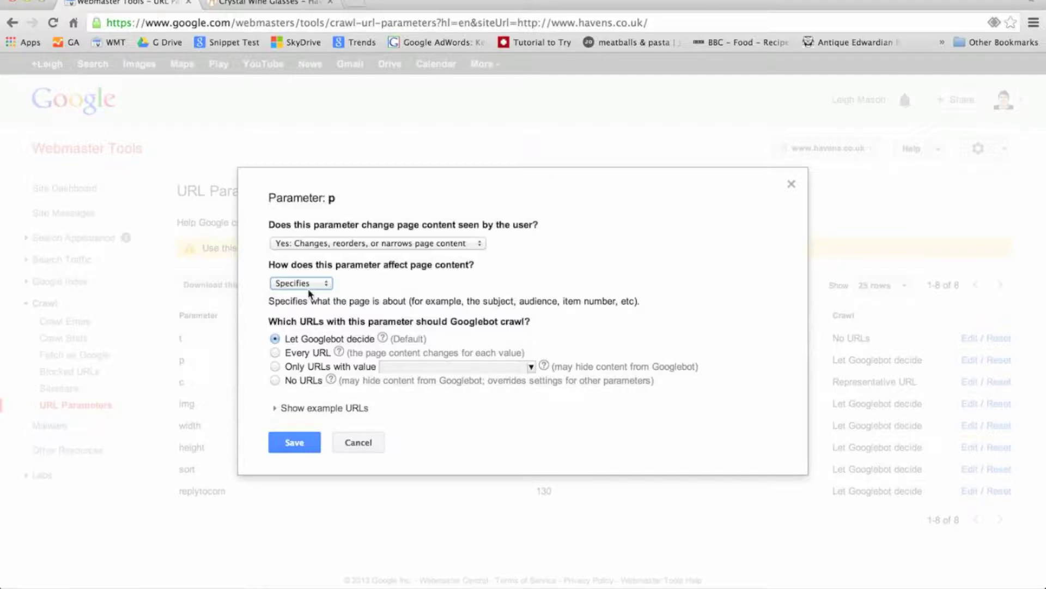
pyautogui.click(312, 284)
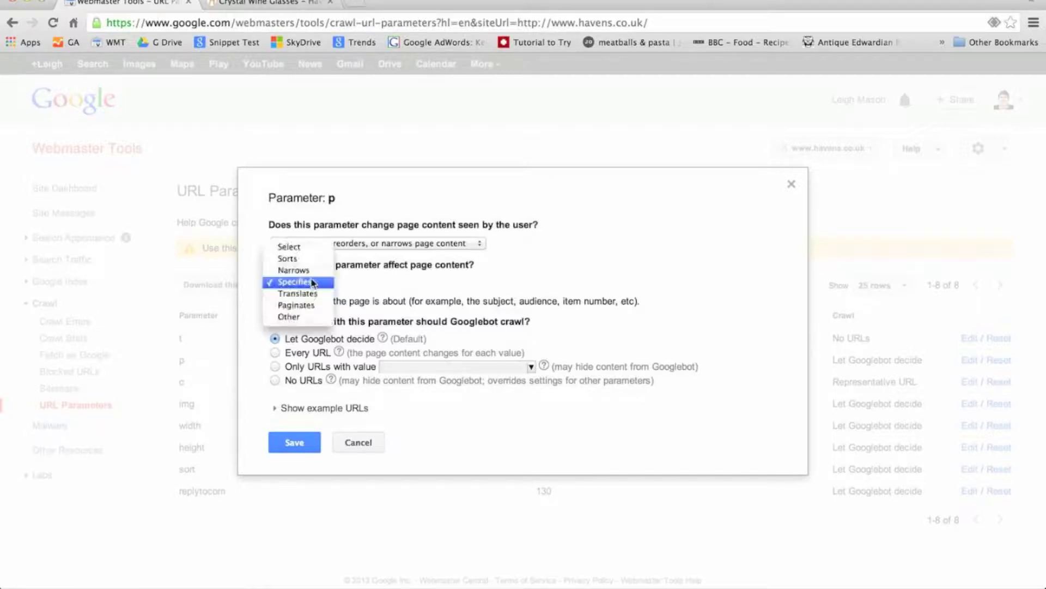
pyautogui.click(298, 293)
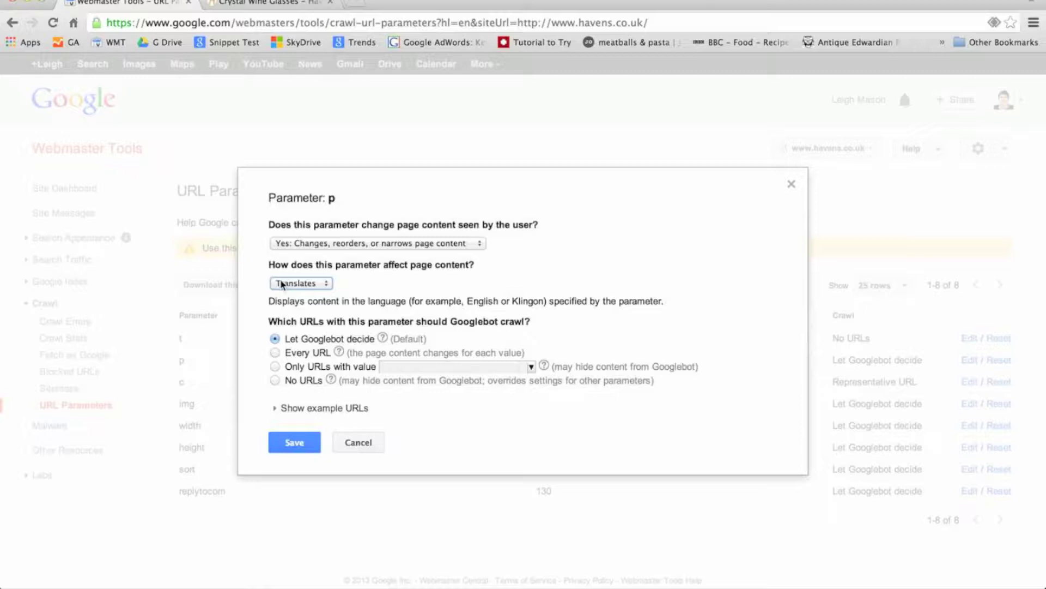
pyautogui.click(315, 287)
pyautogui.click(308, 294)
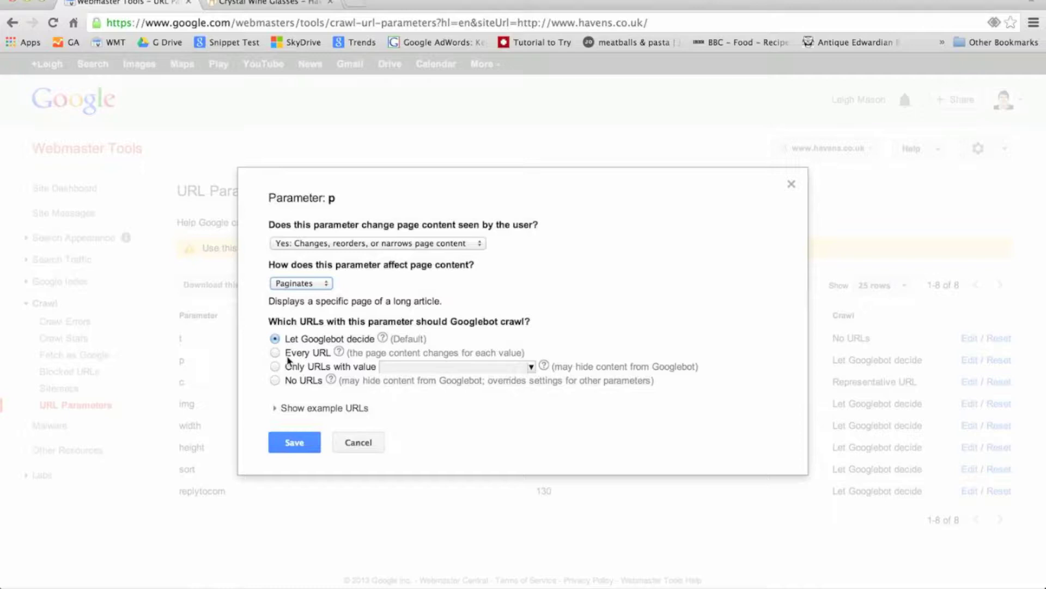
pyautogui.click(315, 283)
pyautogui.click(299, 292)
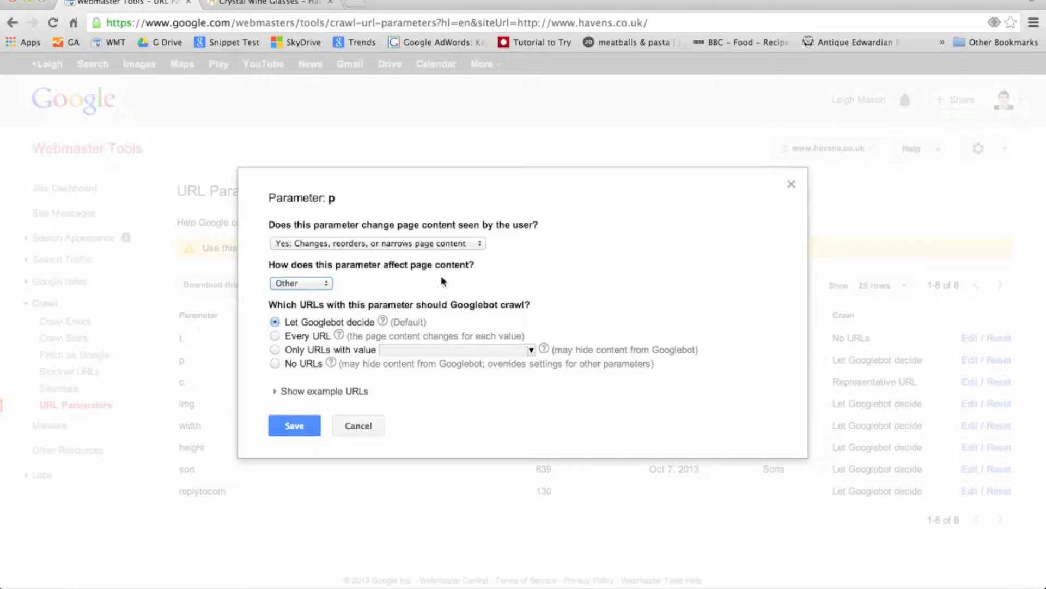
# Step: Set how parameter p affects page content to Paginates
pyautogui.click(291, 284)
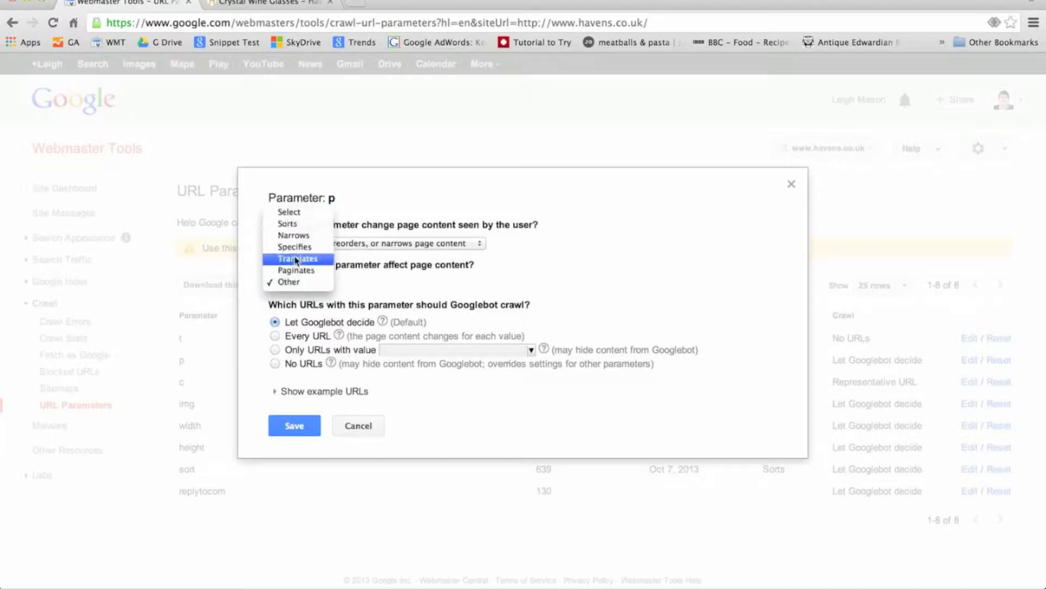
pyautogui.click(291, 271)
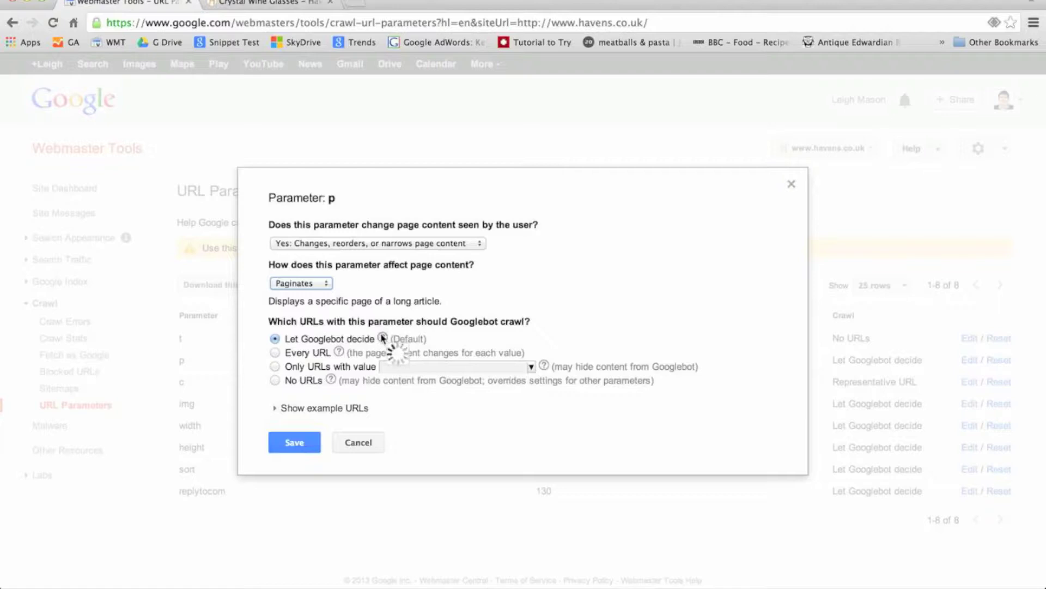
pyautogui.moveTo(383, 338)
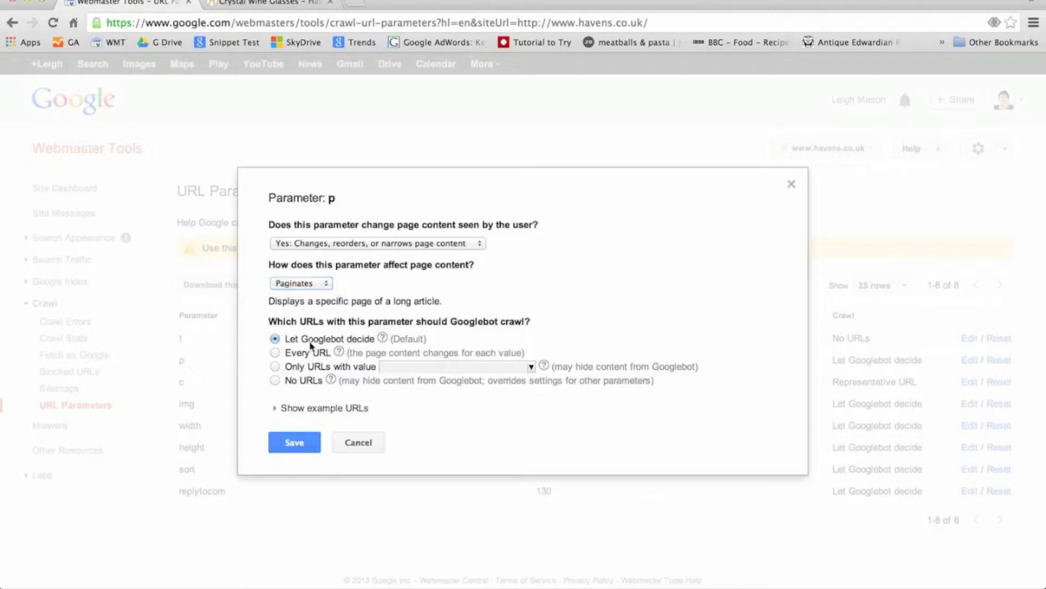
# Step: Try the Every URL crawl option for parameter p, then restrict crawling to only URLs with value "all"
pyautogui.click(275, 353)
pyautogui.click(276, 367)
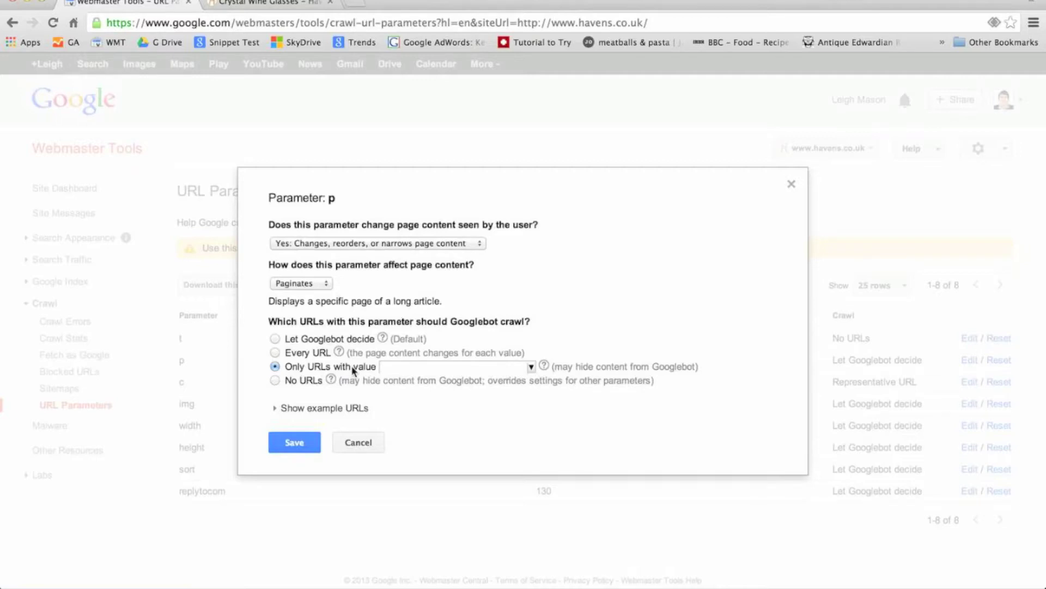
pyautogui.click(436, 367)
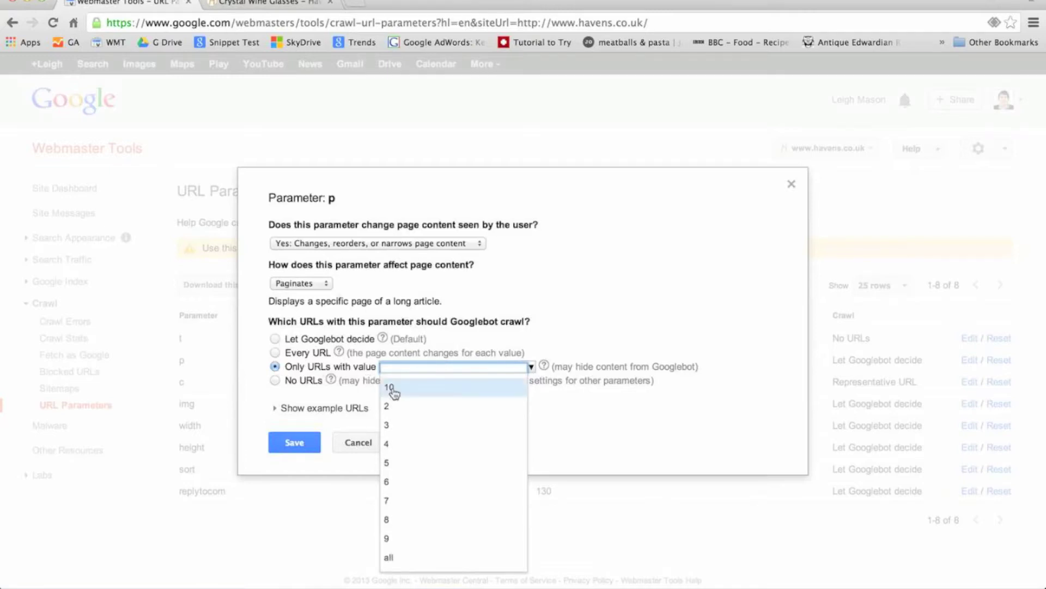
pyautogui.click(390, 559)
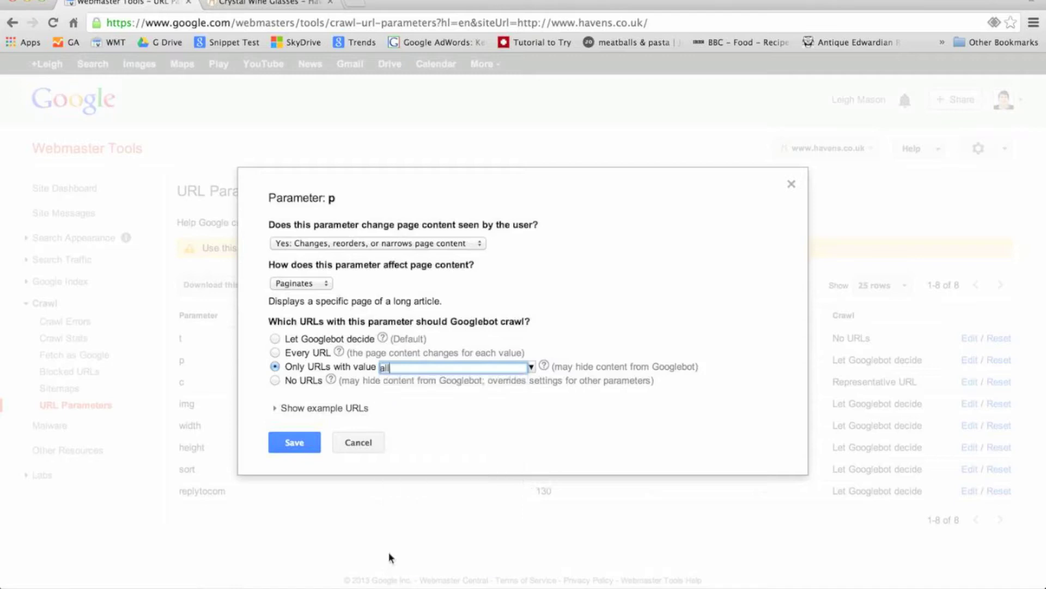
# Step: Set Googlebot to crawl no URLs containing parameter p
pyautogui.click(406, 371)
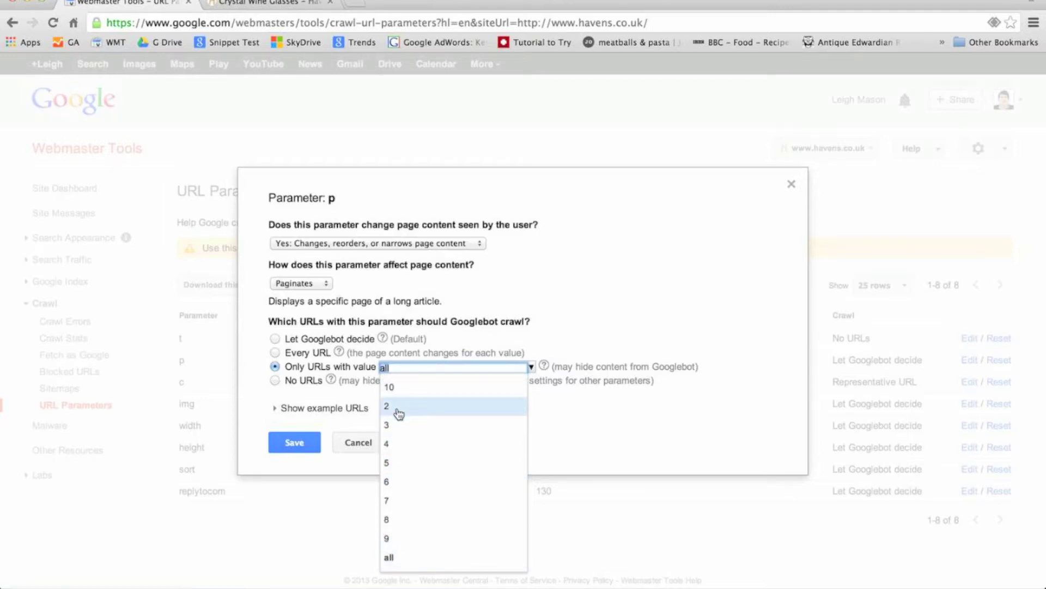
pyautogui.click(281, 380)
pyautogui.click(275, 380)
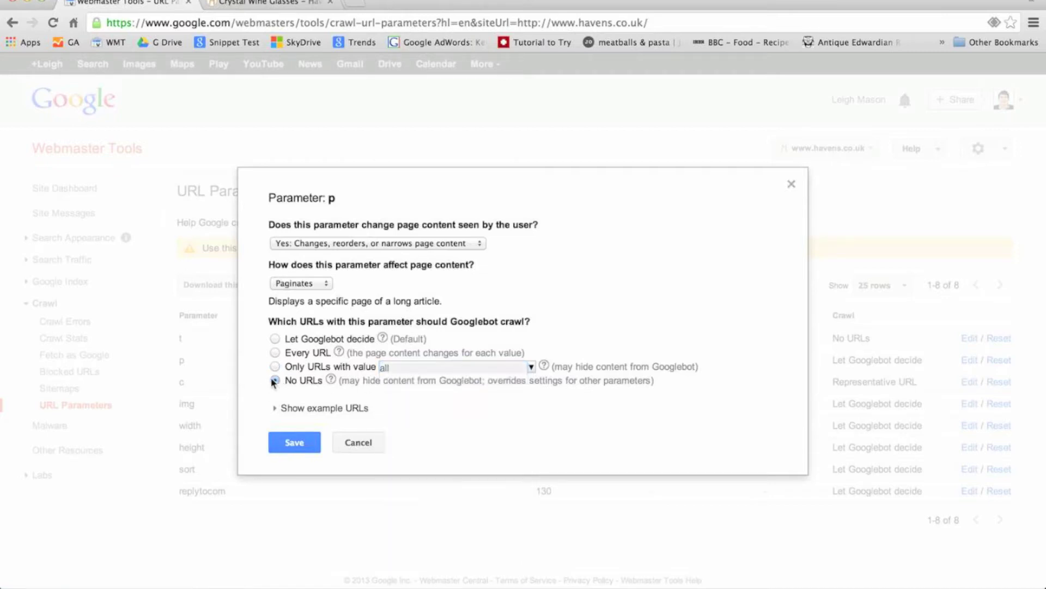